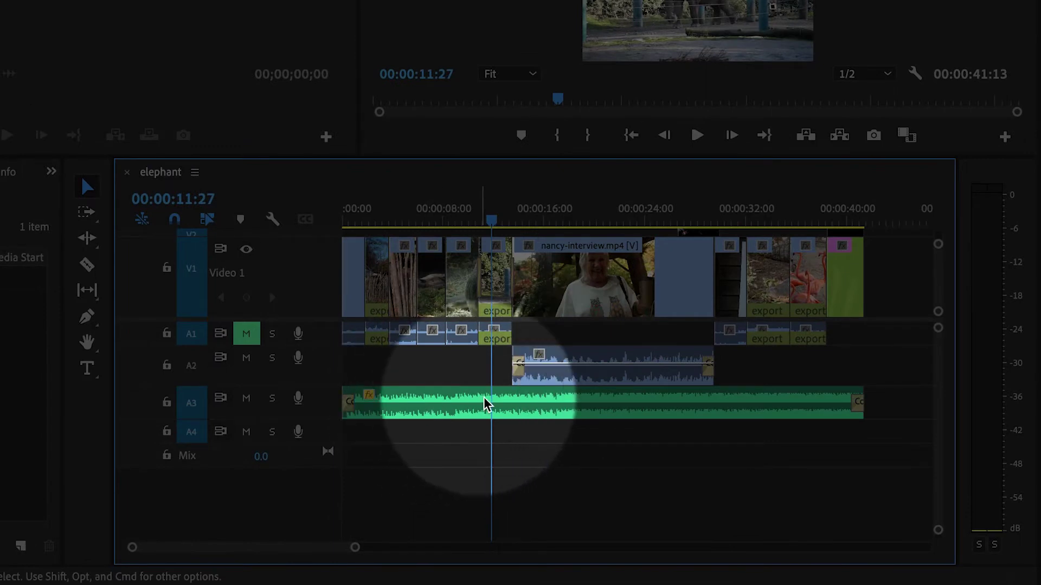
- Preview the sequence up to where the interview begins and make the Audio 3 track taller
{"action": "key", "text": "space"}
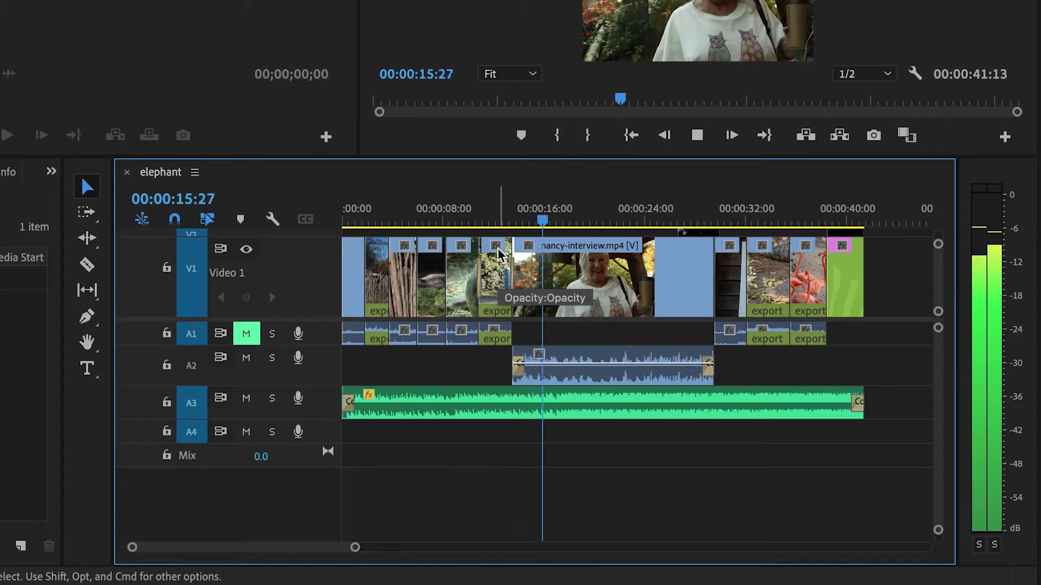
{"action": "key", "text": "space"}
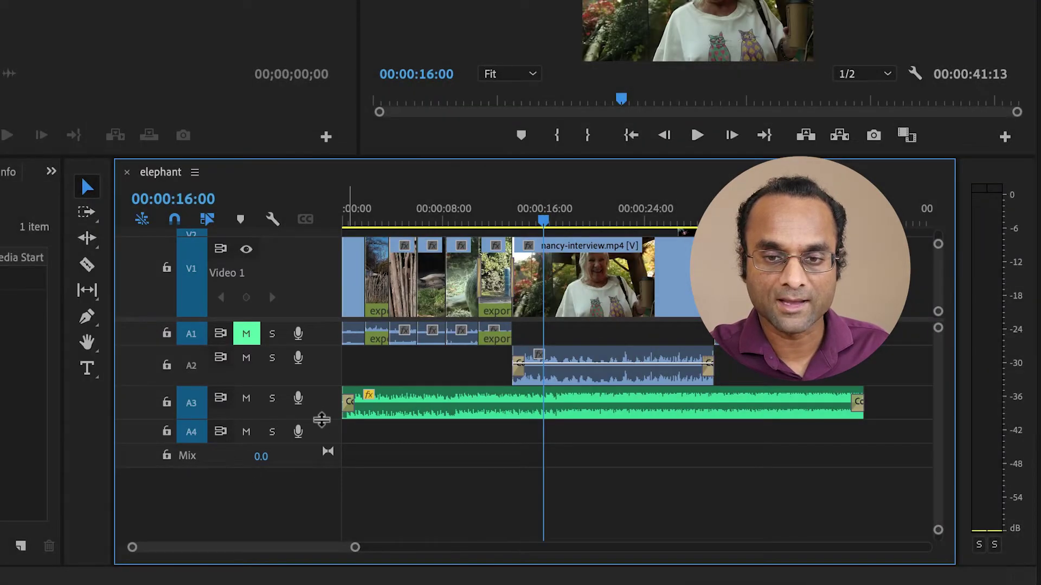
{"action": "left_click_drag", "start_coordinate": [320, 417], "coordinate": [329, 523]}
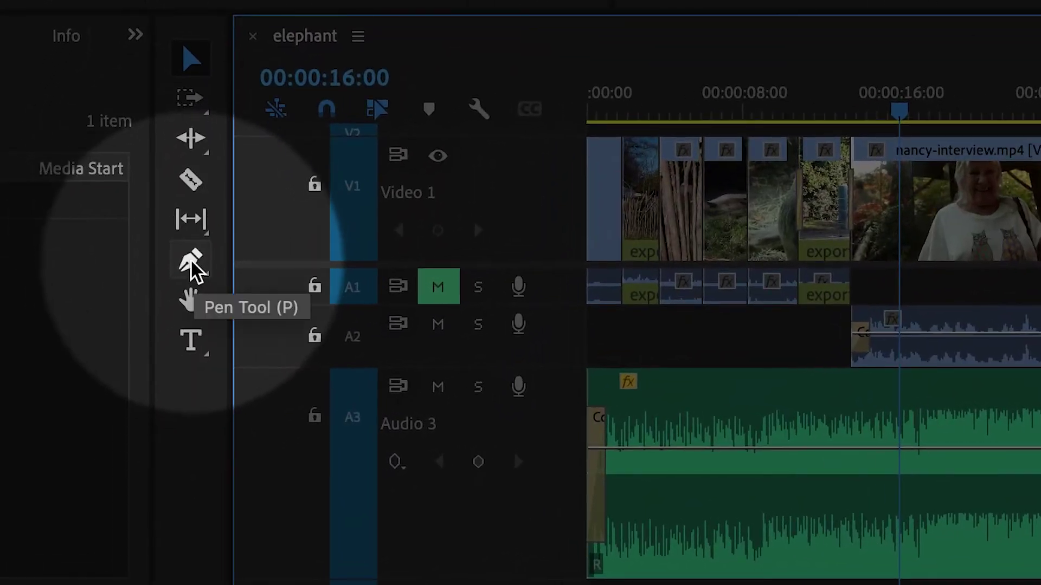
- With the Pen tool, add two volume keyframes on the music and drop the second to -19.9 dB
{"action": "left_click", "coordinate": [195, 268]}
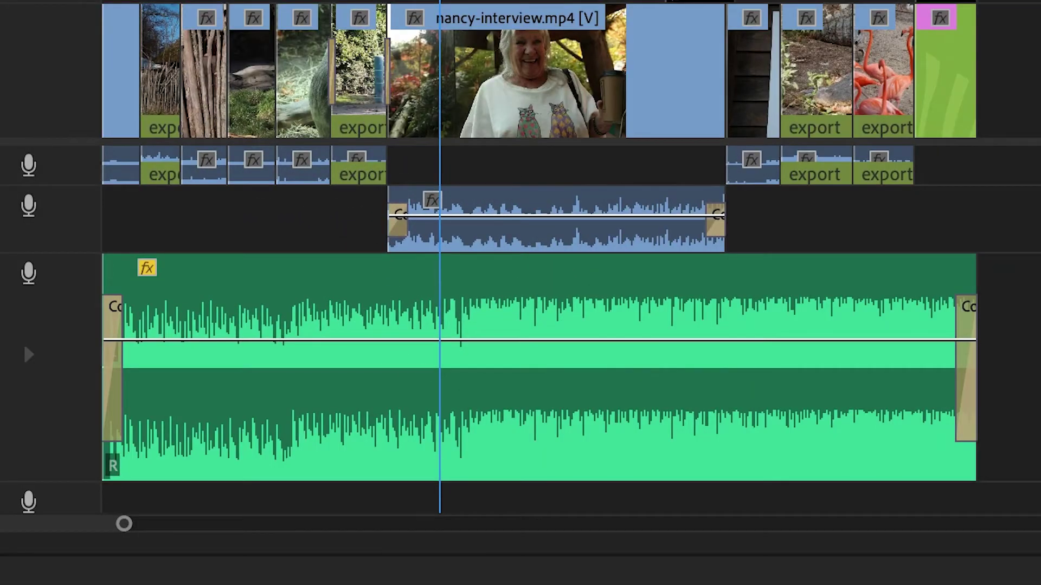
{"action": "left_click", "coordinate": [352, 2]}
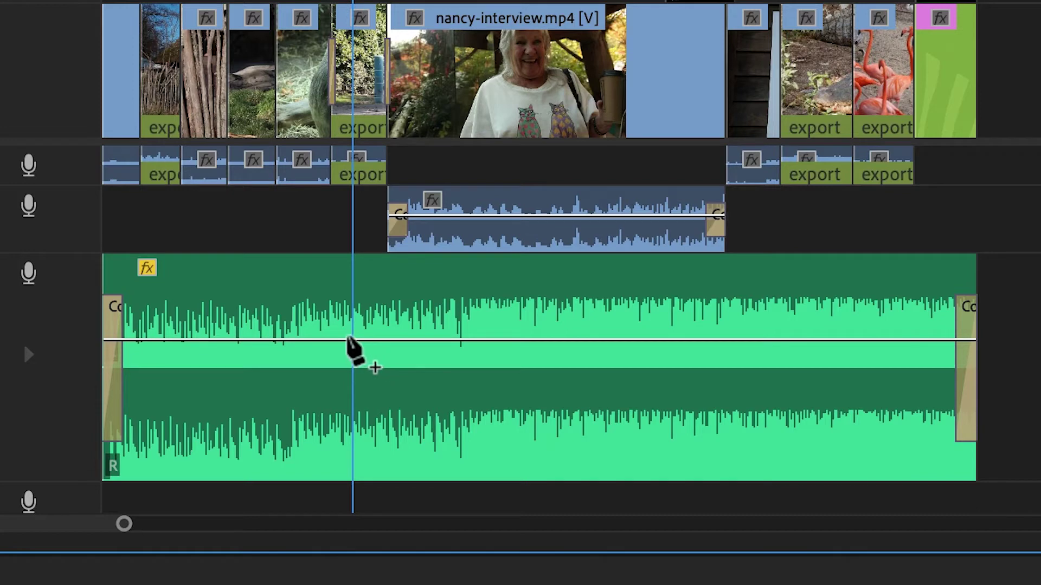
{"action": "left_click", "coordinate": [349, 340]}
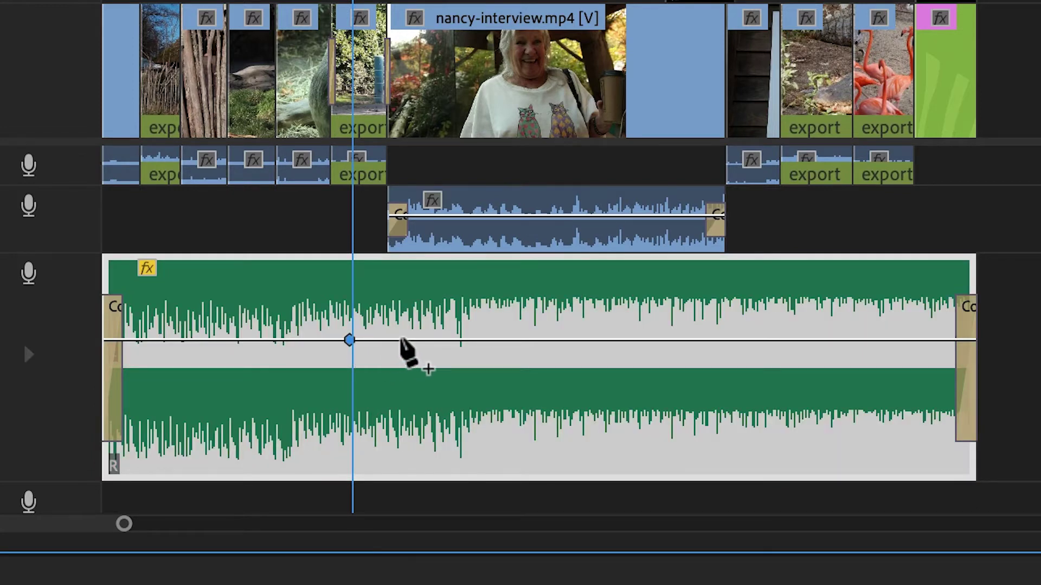
{"action": "left_click", "coordinate": [402, 339]}
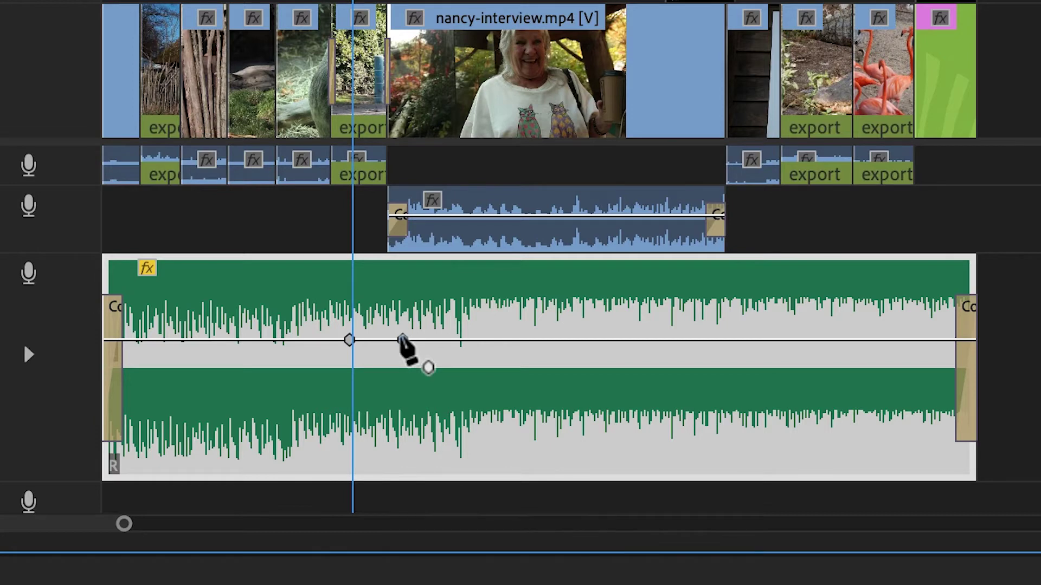
{"action": "left_click_drag", "start_coordinate": [401, 339], "coordinate": [413, 442]}
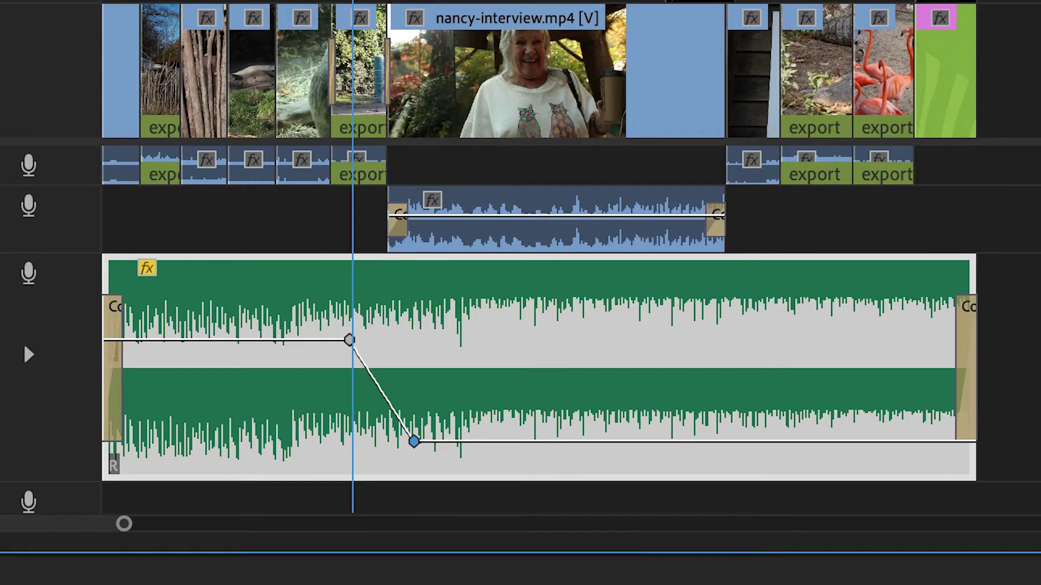
- Replay the music's volume dip, then zoom the timeline in around the two keyframes
{"action": "key", "text": "shift+Left"}
{"action": "key", "text": "space"}
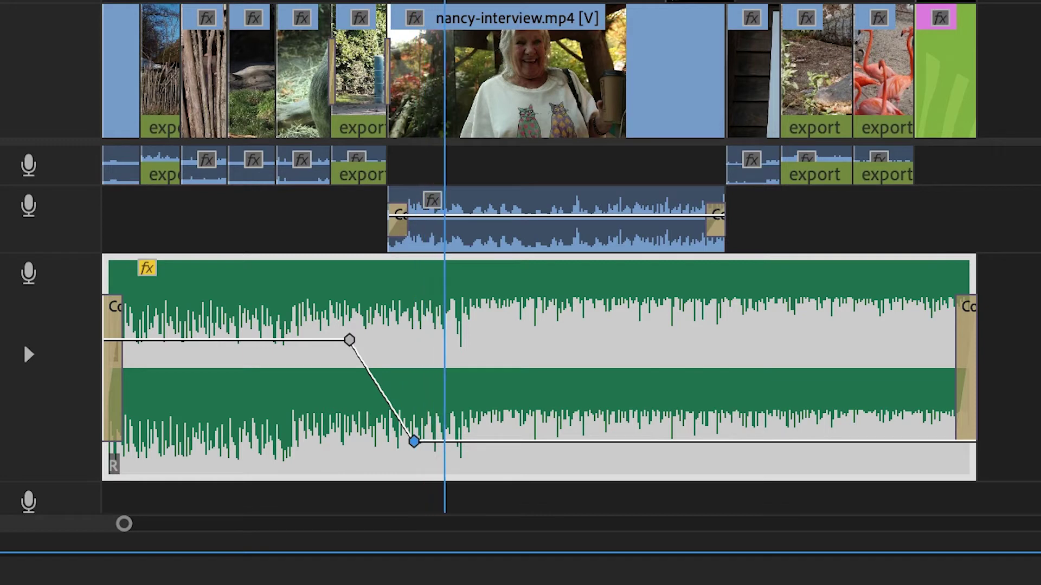
{"action": "key", "text": "space"}
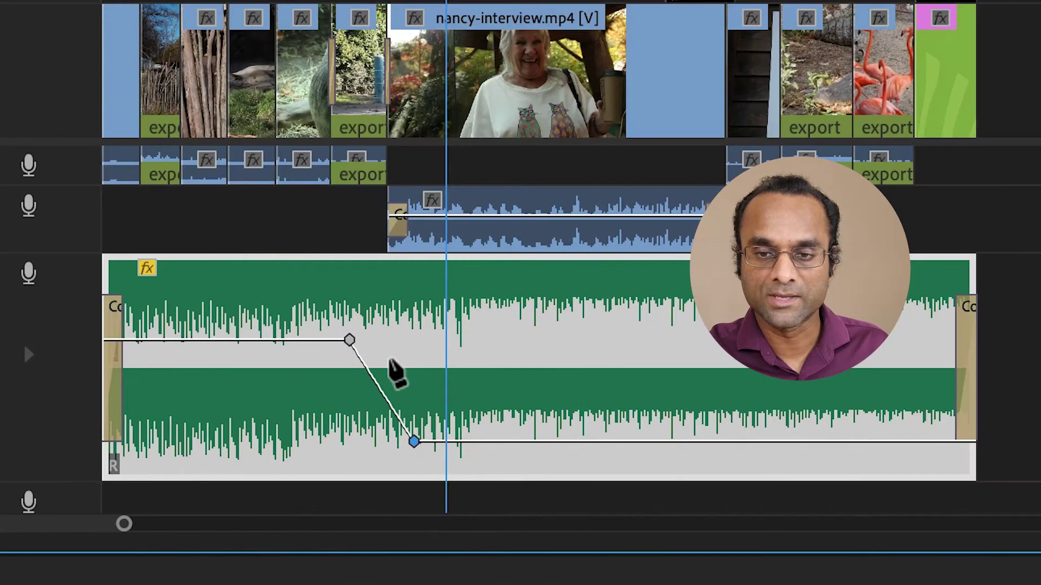
{"action": "left_click", "coordinate": [401, 1]}
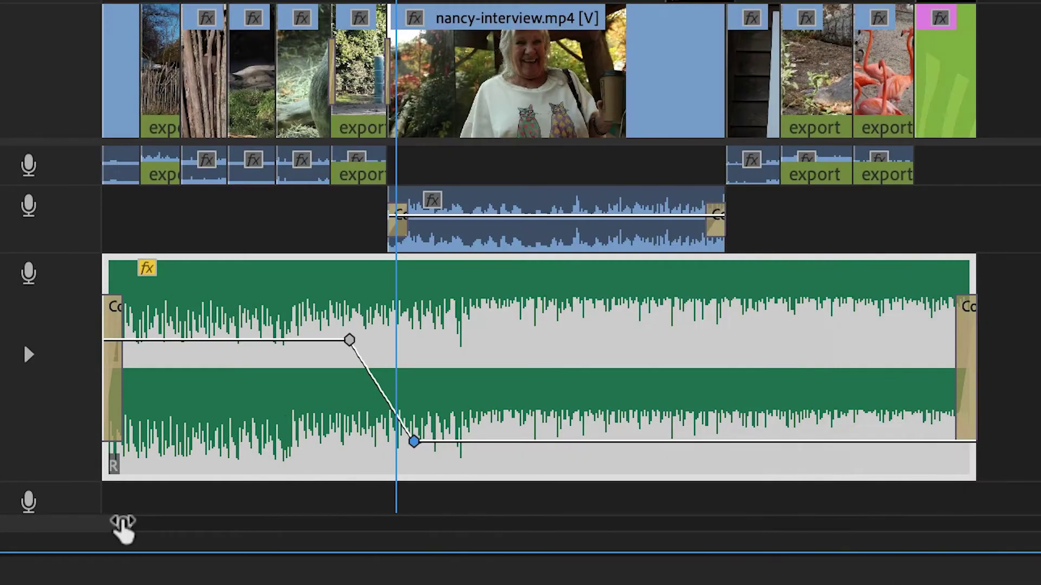
{"action": "left_click_drag", "start_coordinate": [123, 525], "coordinate": [48, 523]}
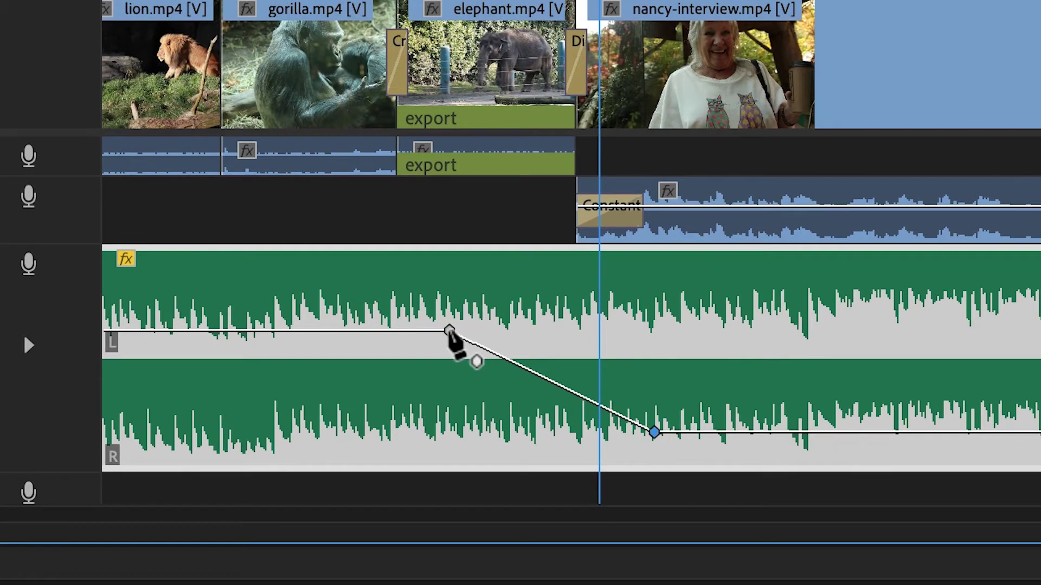
- Set the first keyframe to Ease Out and the second to Ease In, then stretch the first Bezier handle
{"action": "right_click", "coordinate": [449, 341]}
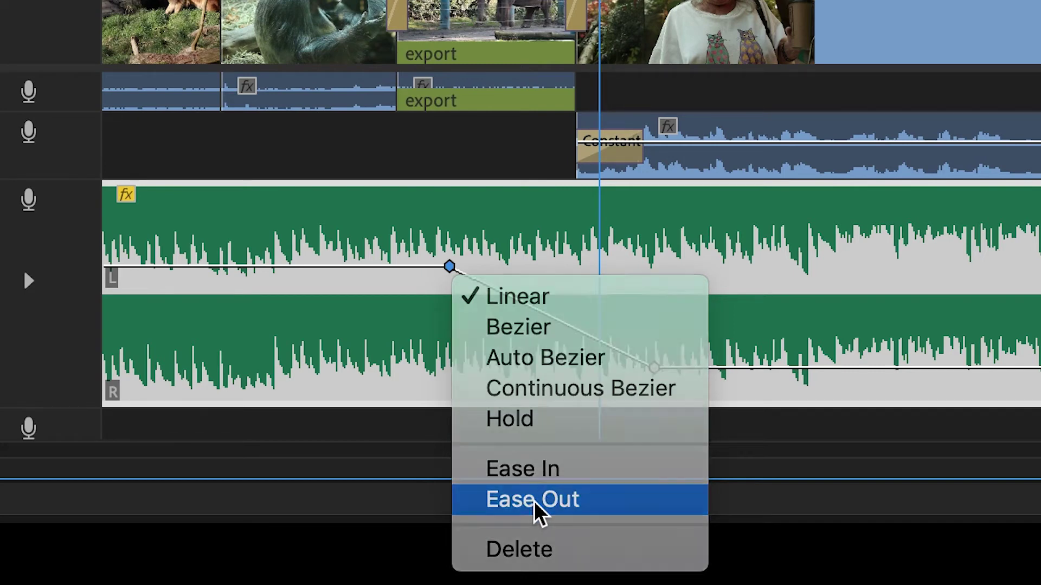
{"action": "left_click", "coordinate": [533, 501]}
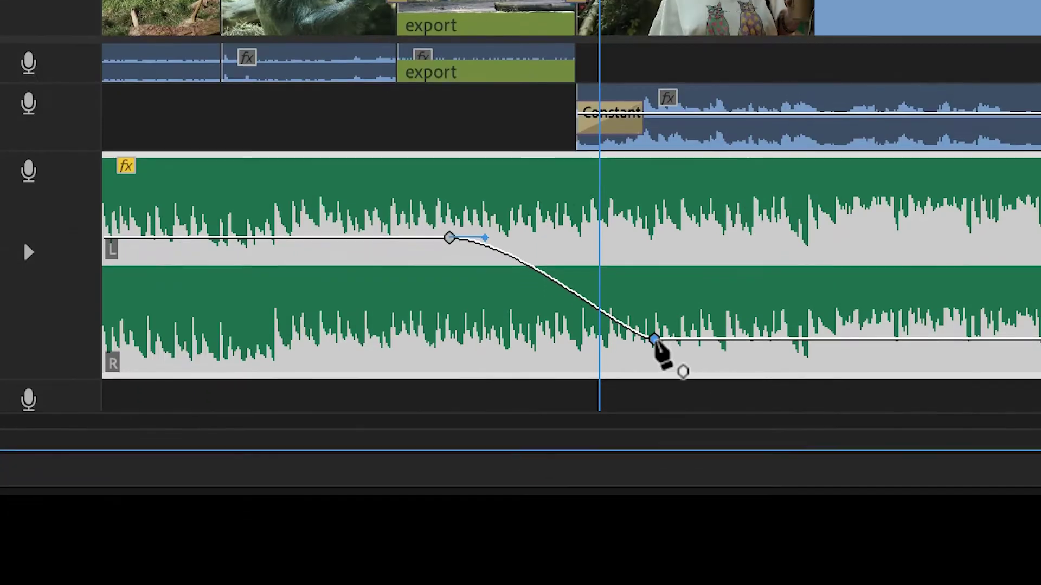
{"action": "right_click", "coordinate": [654, 368]}
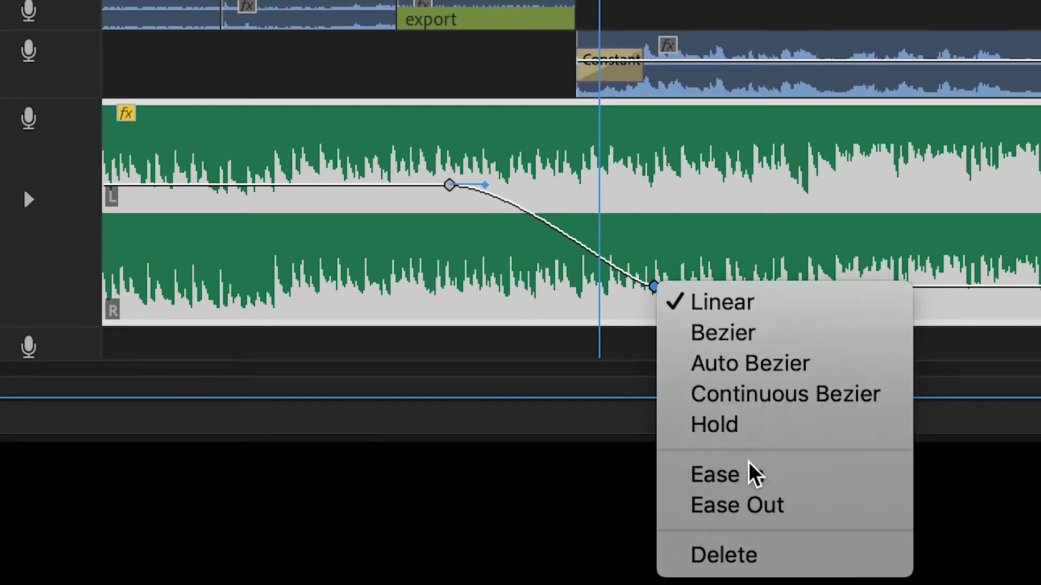
{"action": "left_click", "coordinate": [755, 475]}
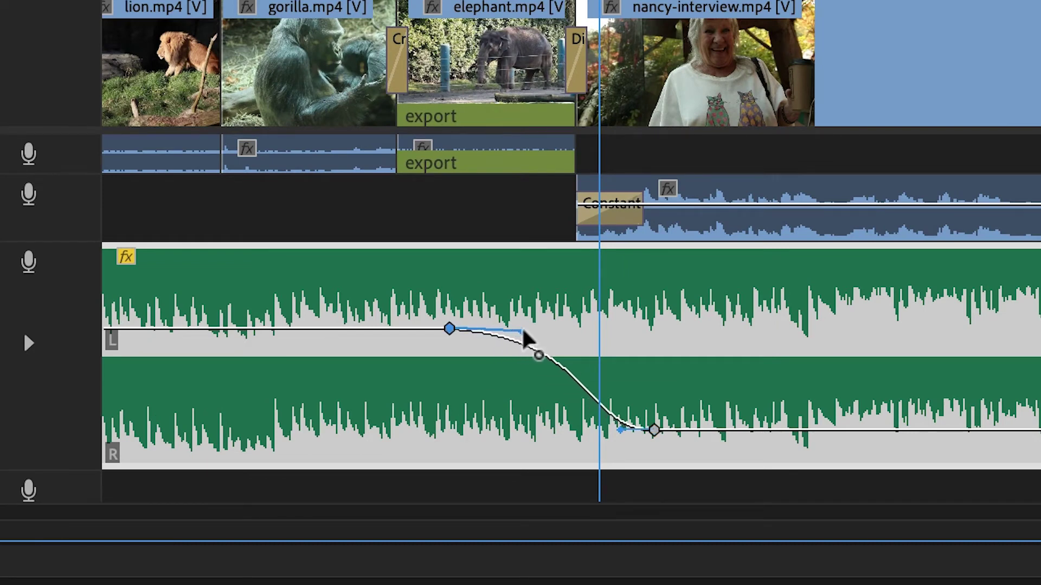
{"action": "left_click_drag", "start_coordinate": [523, 331], "coordinate": [528, 329]}
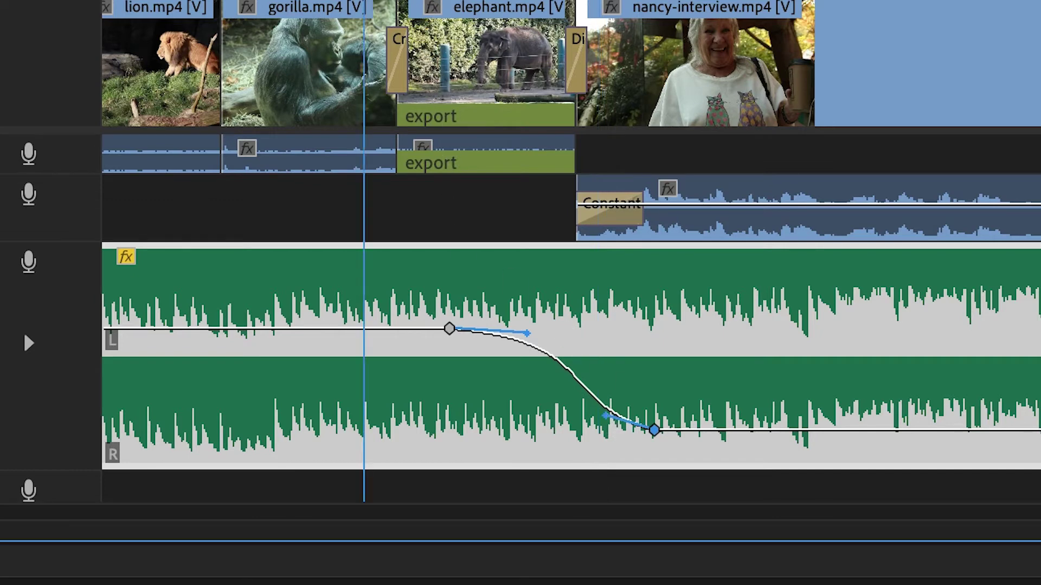
- Play back the eased dip and zoom the timeline in near 00:00:28:06, close to the interview's end
{"action": "key", "text": "space"}
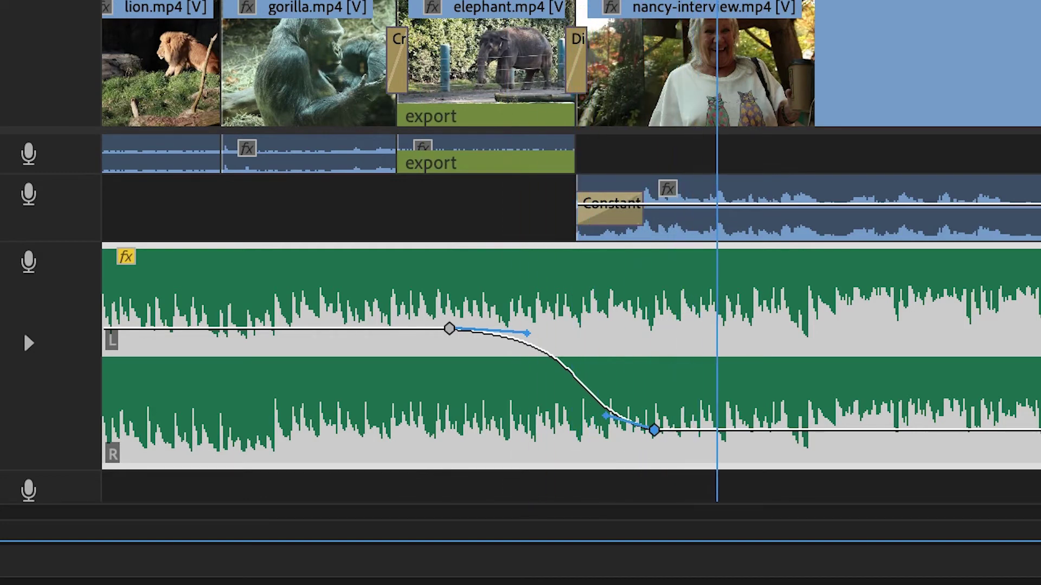
{"action": "key", "text": "minus"}
{"action": "key", "text": "minus"}
{"action": "key", "text": "minus"}
{"action": "key", "text": "minus"}
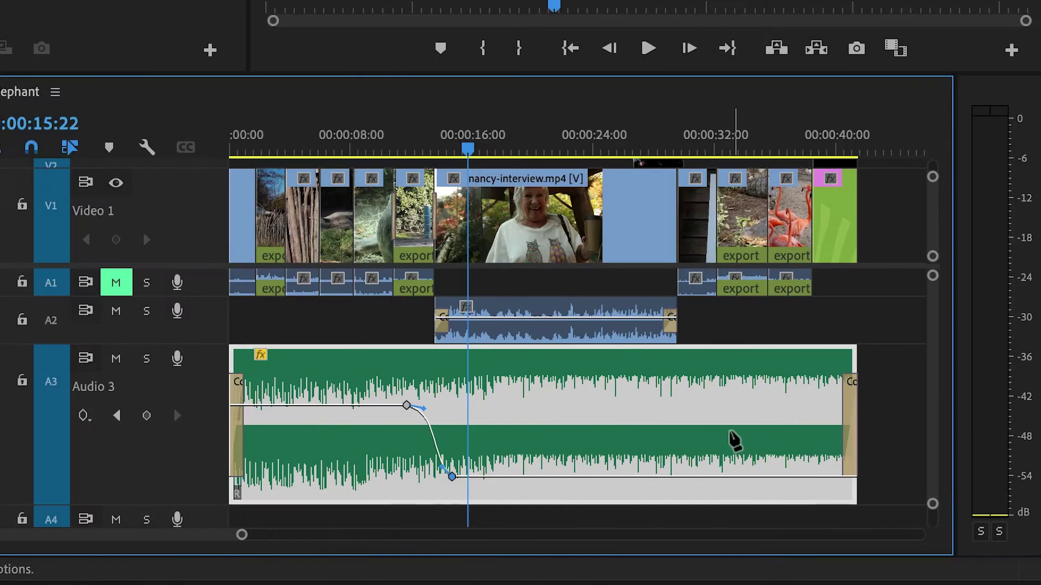
{"action": "left_click", "coordinate": [657, 145]}
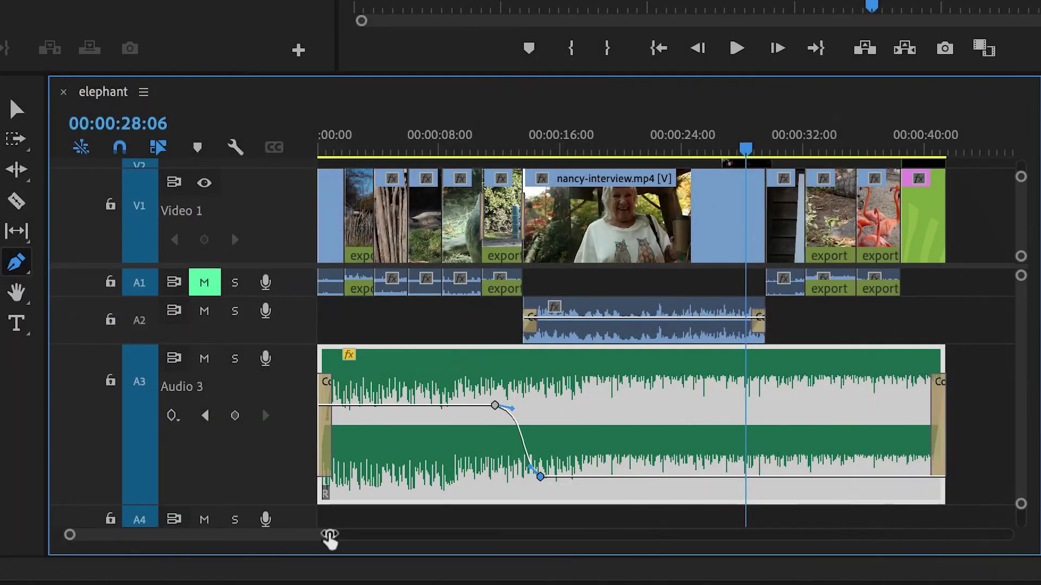
{"action": "left_click_drag", "start_coordinate": [321, 540], "coordinate": [275, 536]}
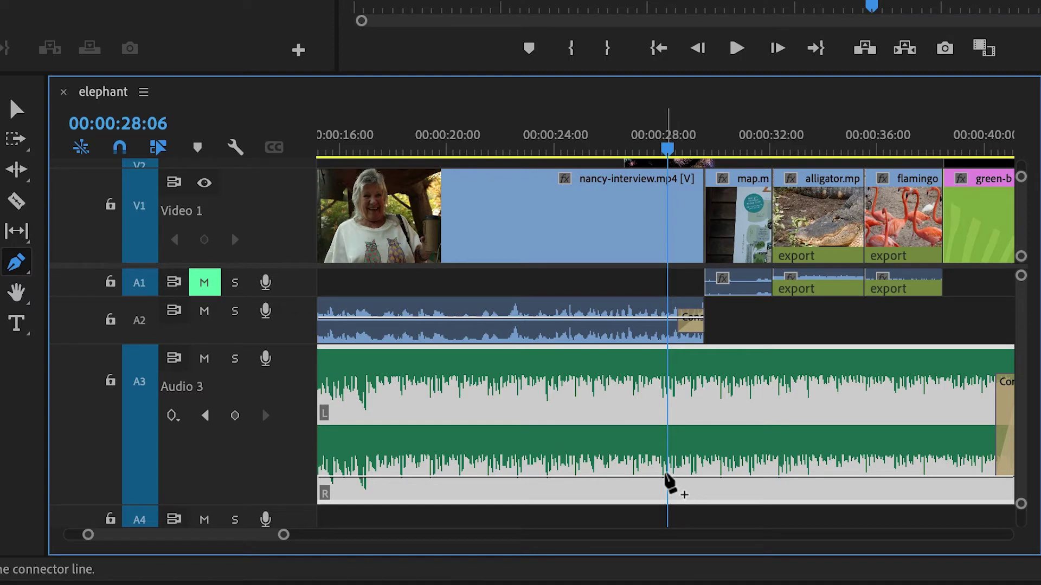
- Add two volume keyframes on the Audio 3 music and raise the later one to 0.0 dB
{"action": "left_click", "coordinate": [666, 475]}
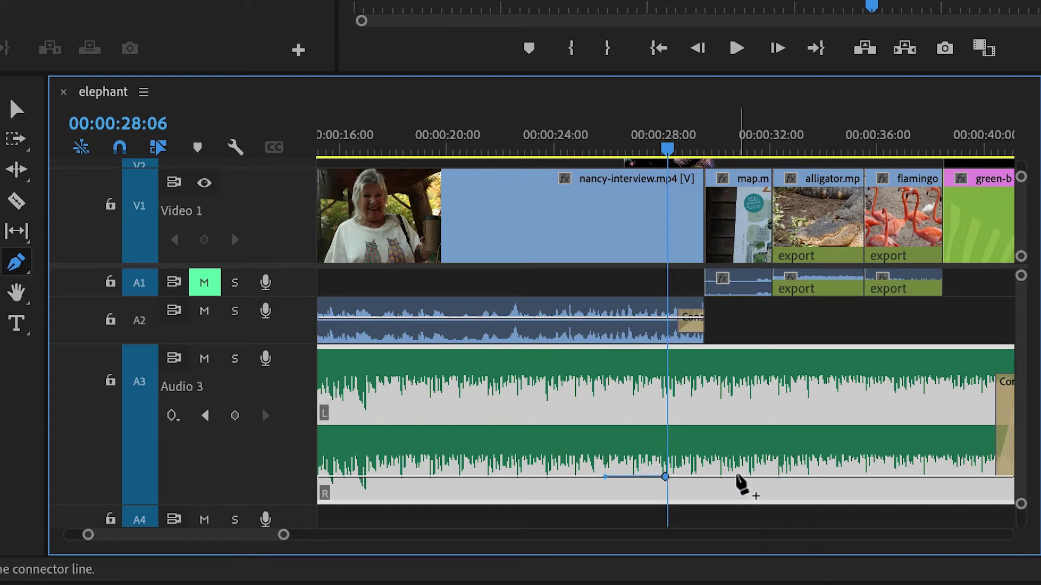
{"action": "left_click", "coordinate": [735, 477]}
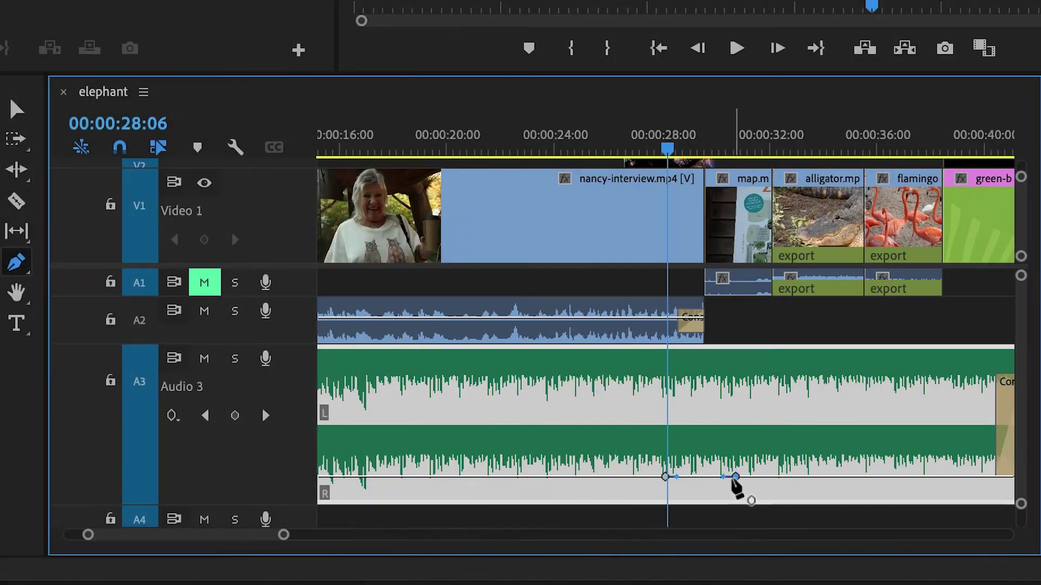
{"action": "left_click_drag", "start_coordinate": [735, 477], "coordinate": [739, 406]}
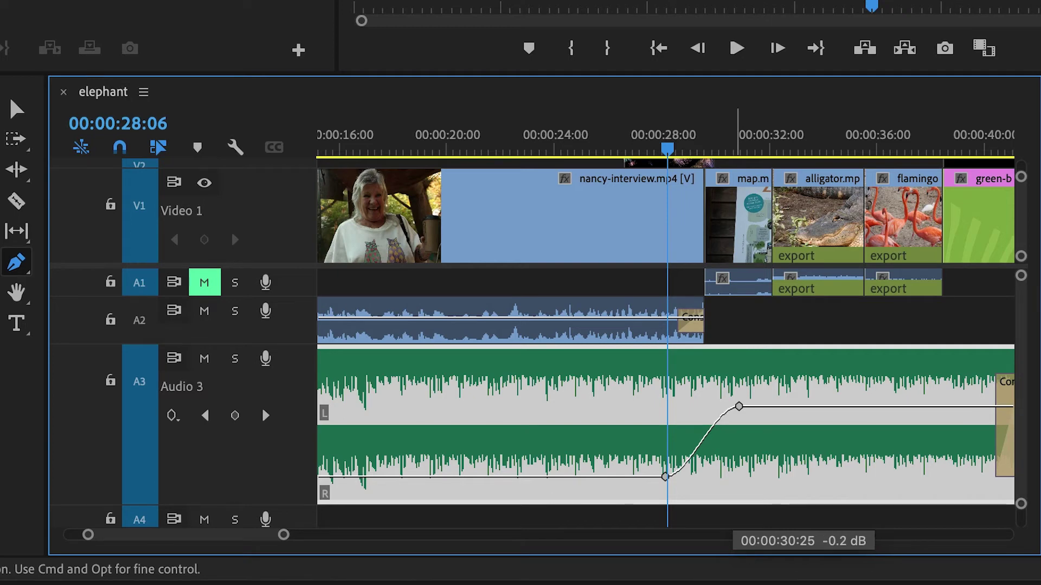
{"action": "left_click_drag", "start_coordinate": [739, 407], "coordinate": [739, 406]}
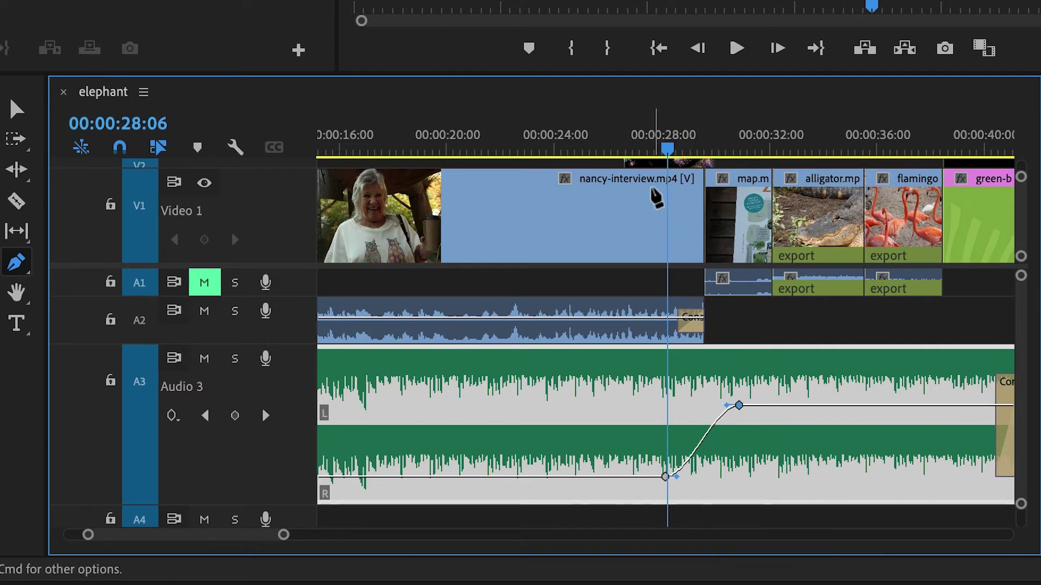
- Play back the volume rise, then drag the upper keyframe later to 00:00:31:19
{"action": "left_click", "coordinate": [632, 152]}
{"action": "key", "text": "space"}
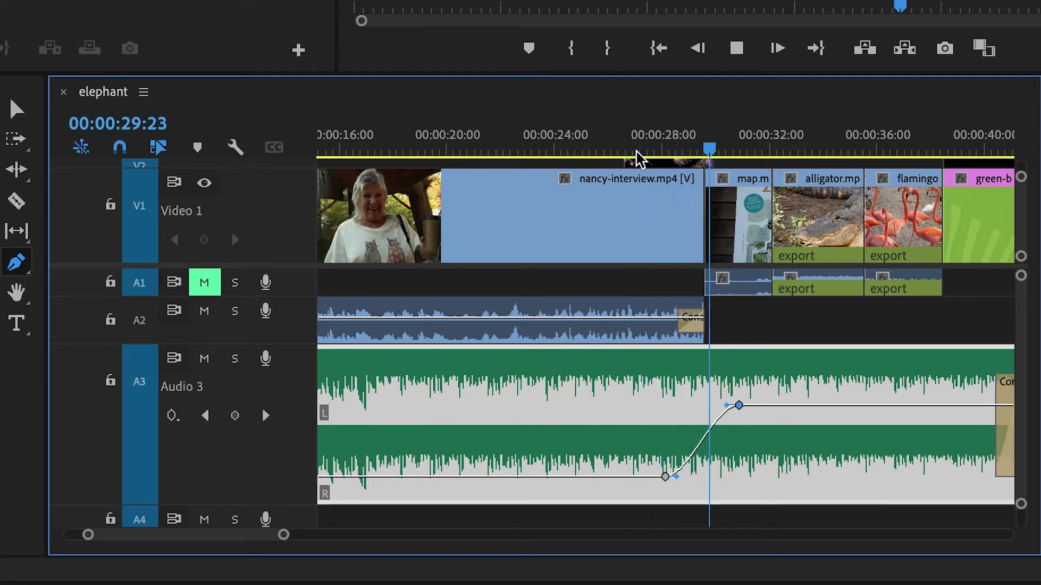
{"action": "key", "text": "space"}
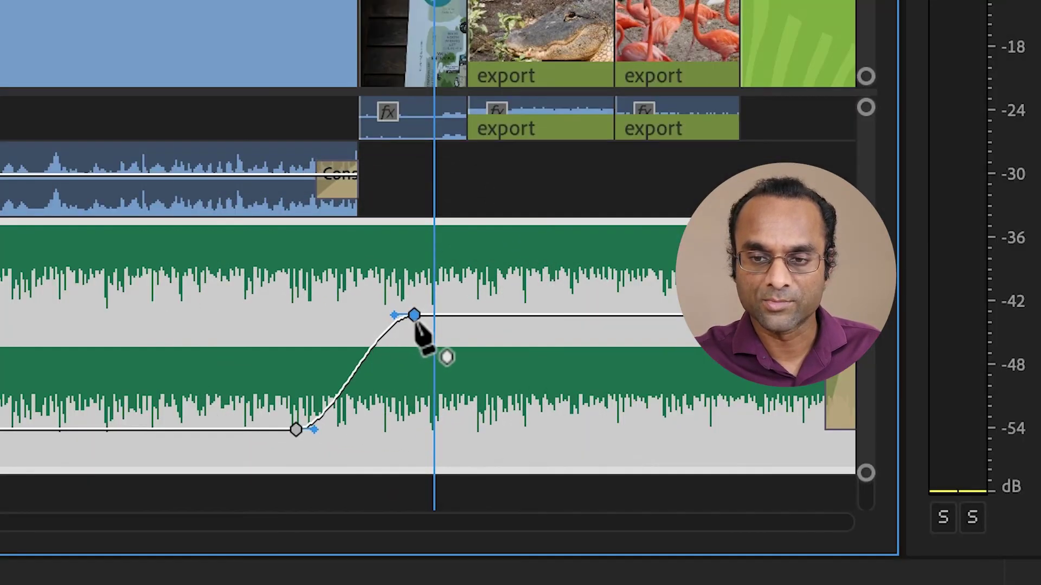
{"action": "mouse_move", "coordinate": [412, 315]}
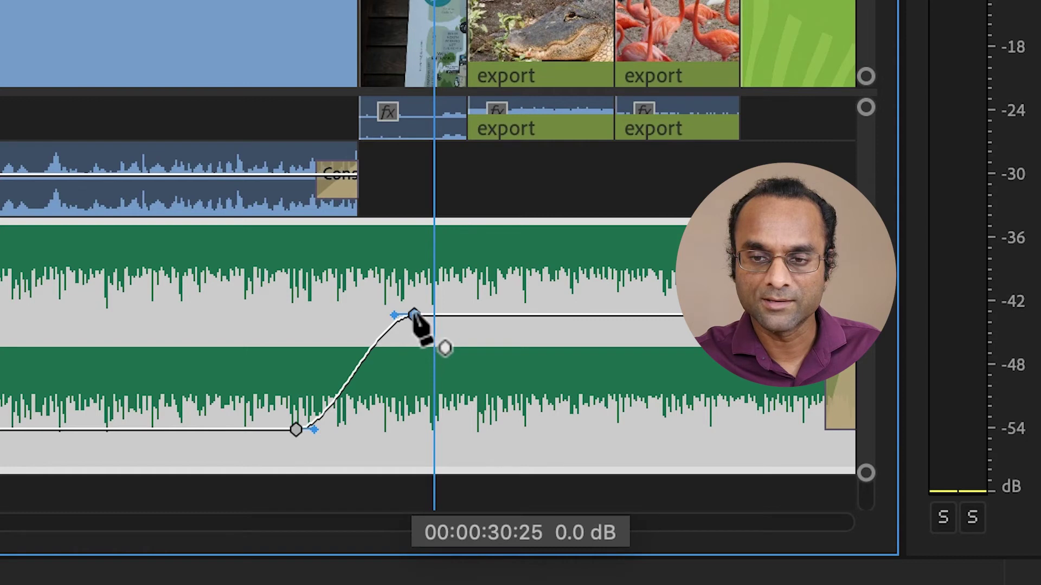
{"action": "left_click_drag", "start_coordinate": [413, 315], "coordinate": [438, 315]}
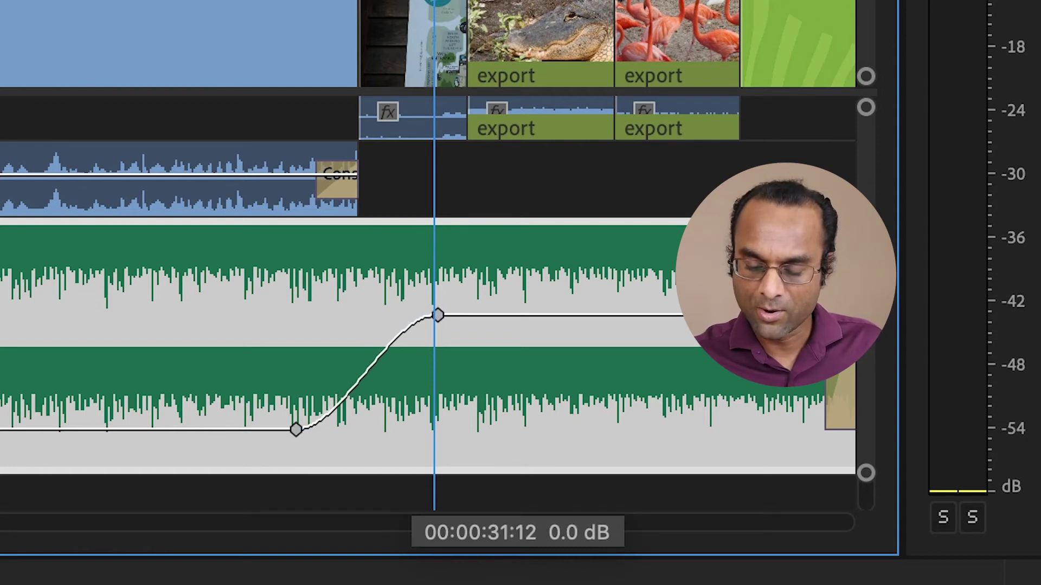
{"action": "left_click_drag", "start_coordinate": [438, 315], "coordinate": [483, 315]}
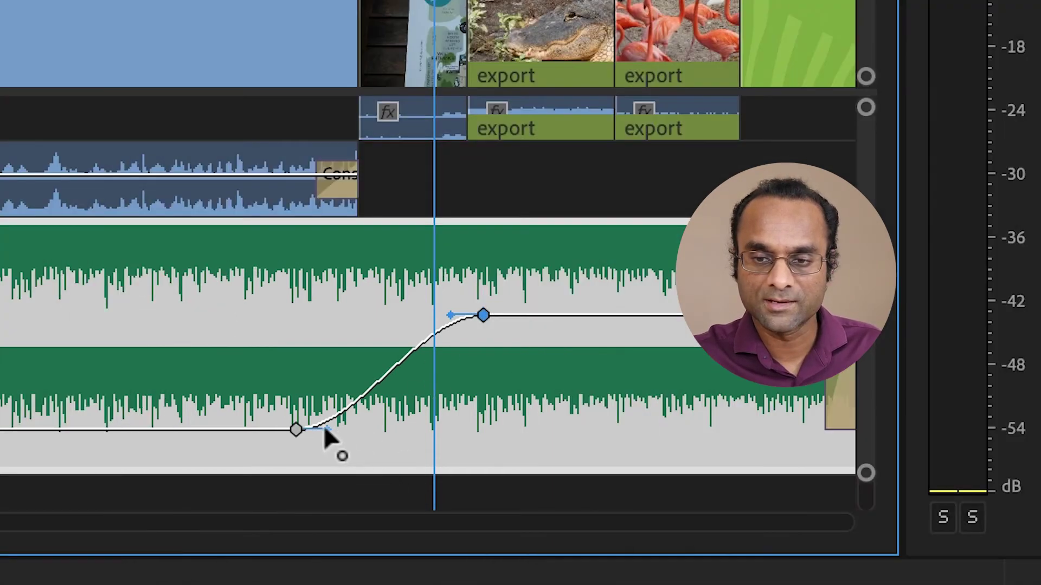
- Ease both keyframes' Bezier handles, test Linear interpolation, undo back to the S-curve, and replay the rise
{"action": "left_click_drag", "start_coordinate": [324, 429], "coordinate": [340, 428]}
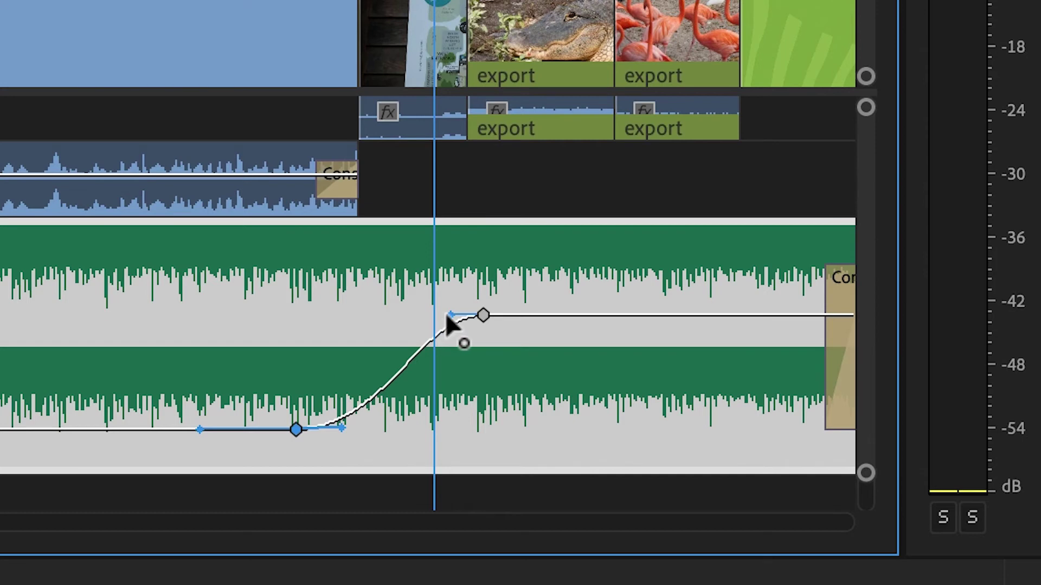
{"action": "left_click_drag", "start_coordinate": [446, 314], "coordinate": [440, 310]}
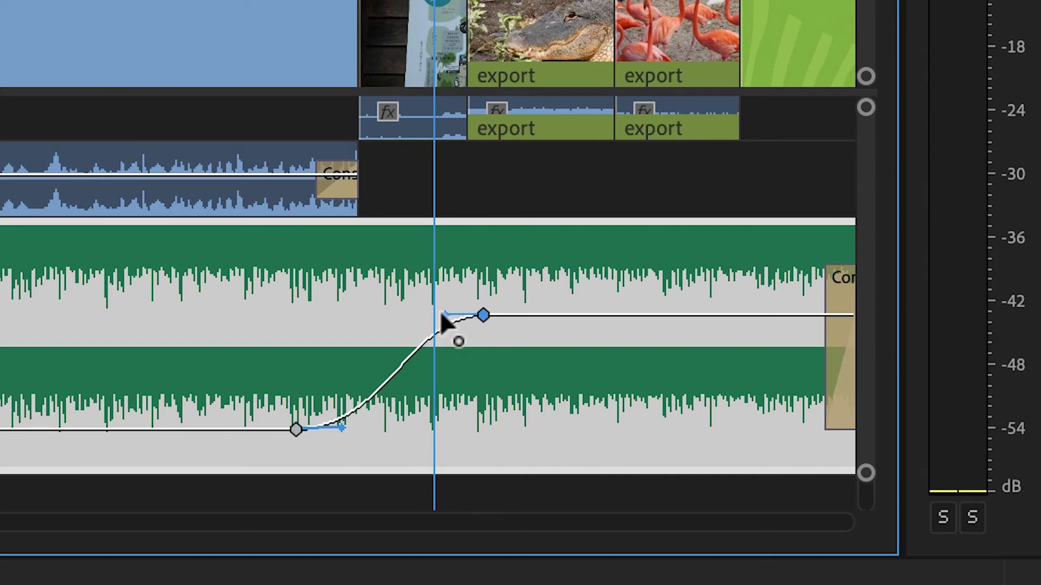
{"action": "right_click", "coordinate": [488, 321]}
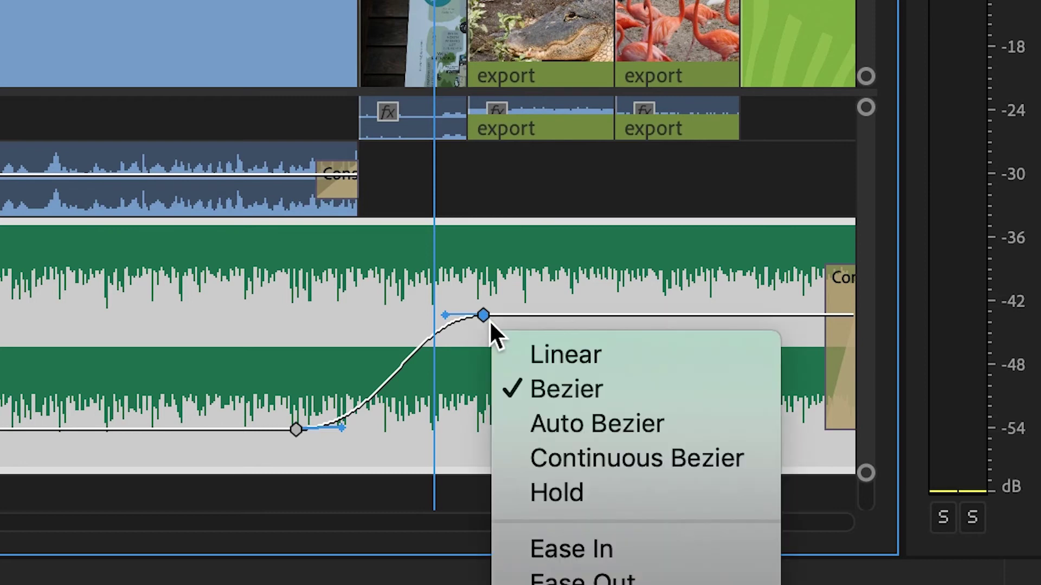
{"action": "left_click", "coordinate": [530, 353]}
{"action": "right_click", "coordinate": [302, 426]}
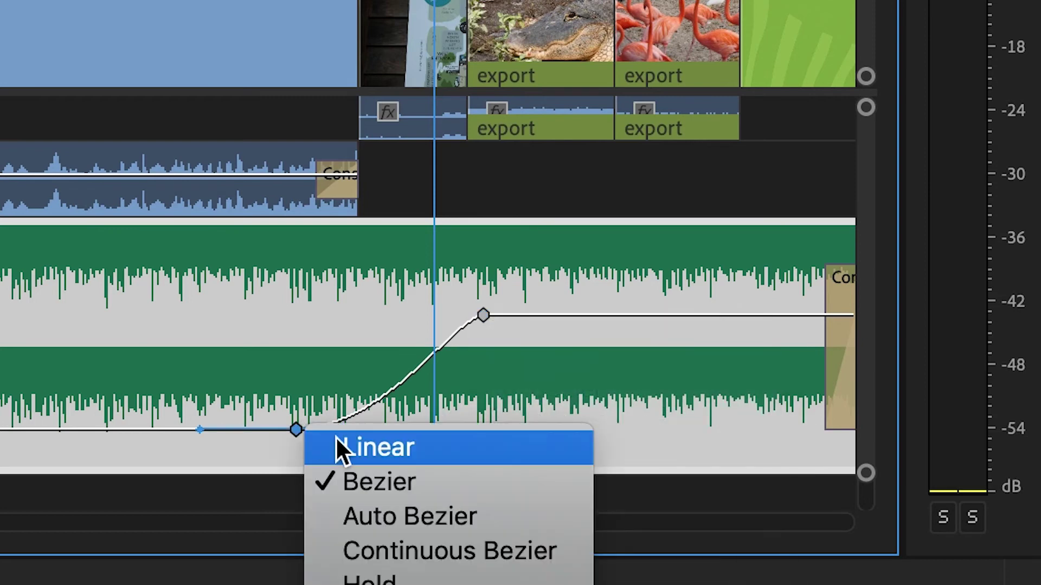
{"action": "left_click", "coordinate": [350, 445]}
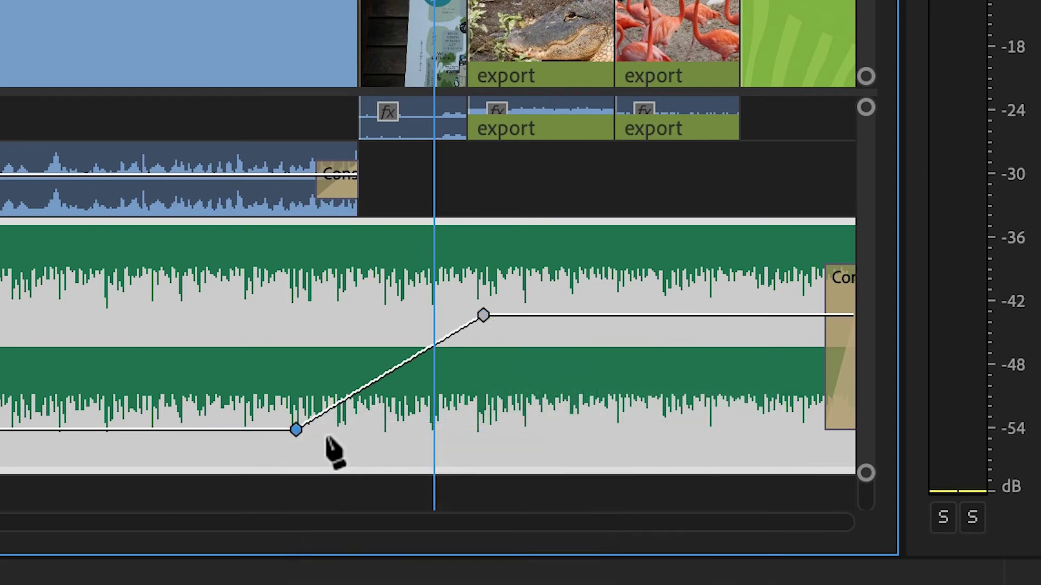
{"action": "key", "text": "super+z"}
{"action": "key", "text": "super+z"}
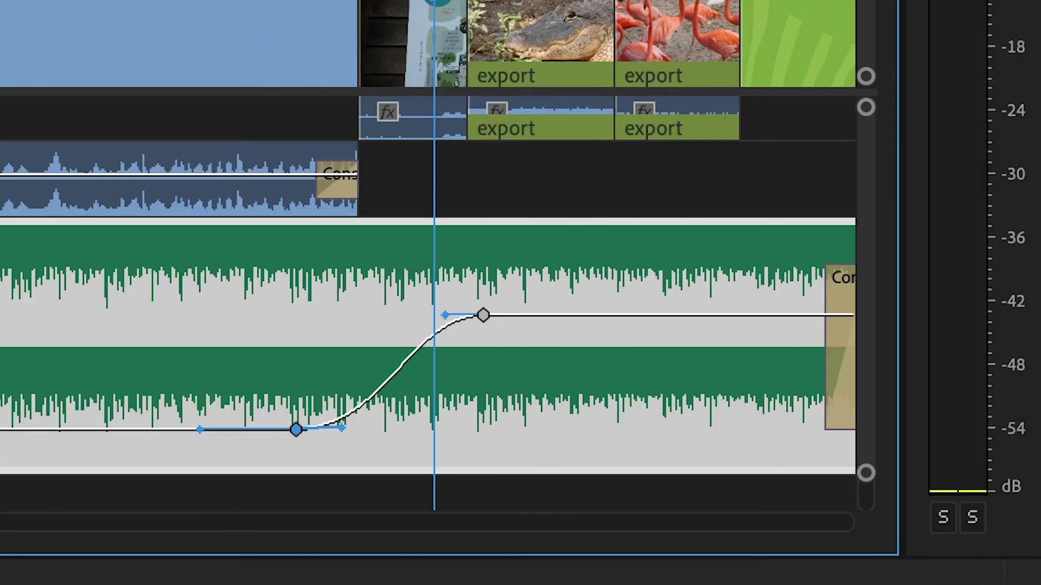
{"action": "left_click", "coordinate": [210, 3]}
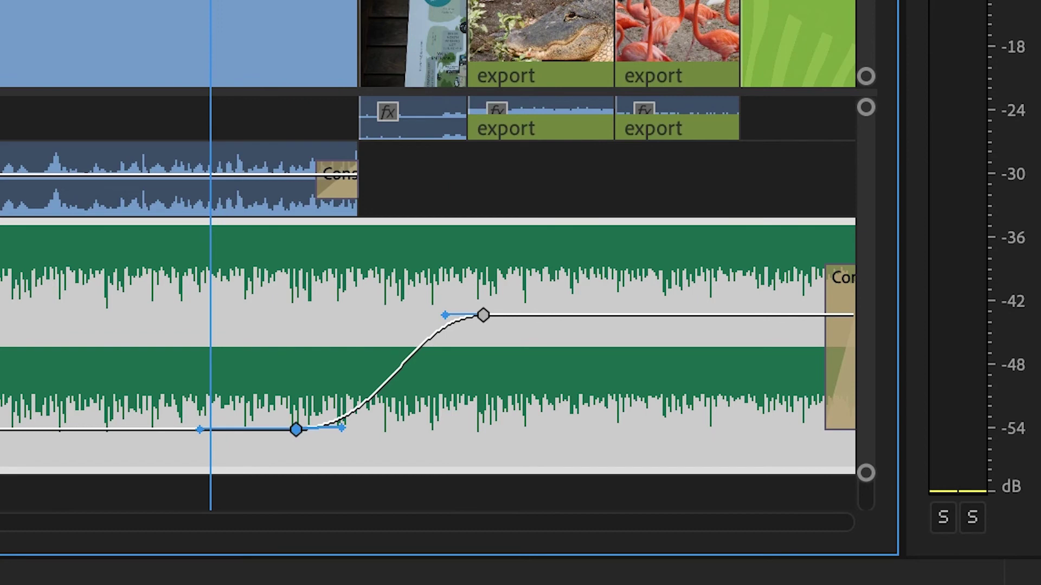
{"action": "key", "text": "space"}
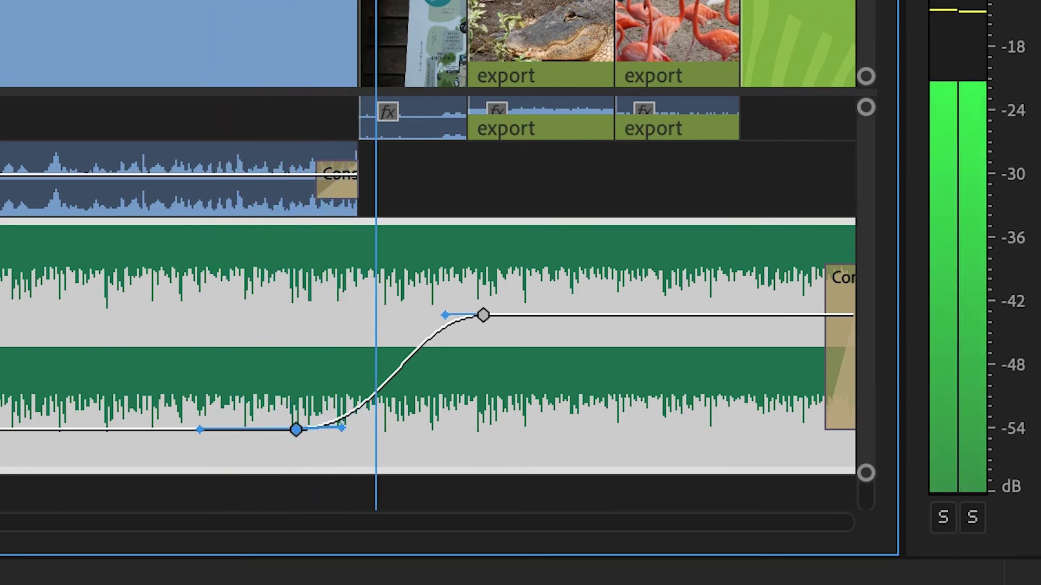
- Drag the low rise keyframe from 28:03 back to 00:00:26:24 and replay the longer rise
{"action": "key", "text": "space"}
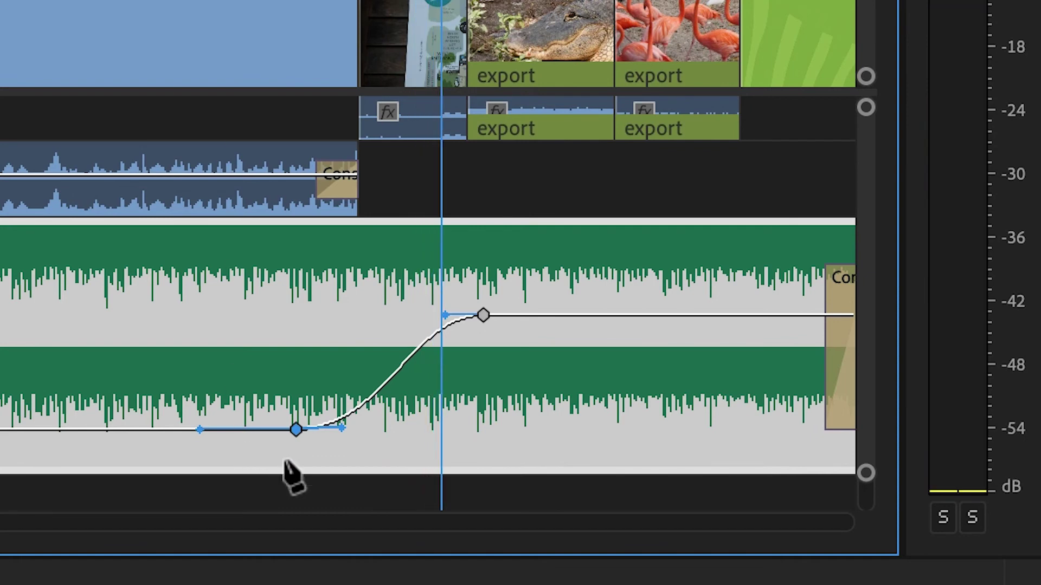
{"action": "left_click", "coordinate": [295, 429]}
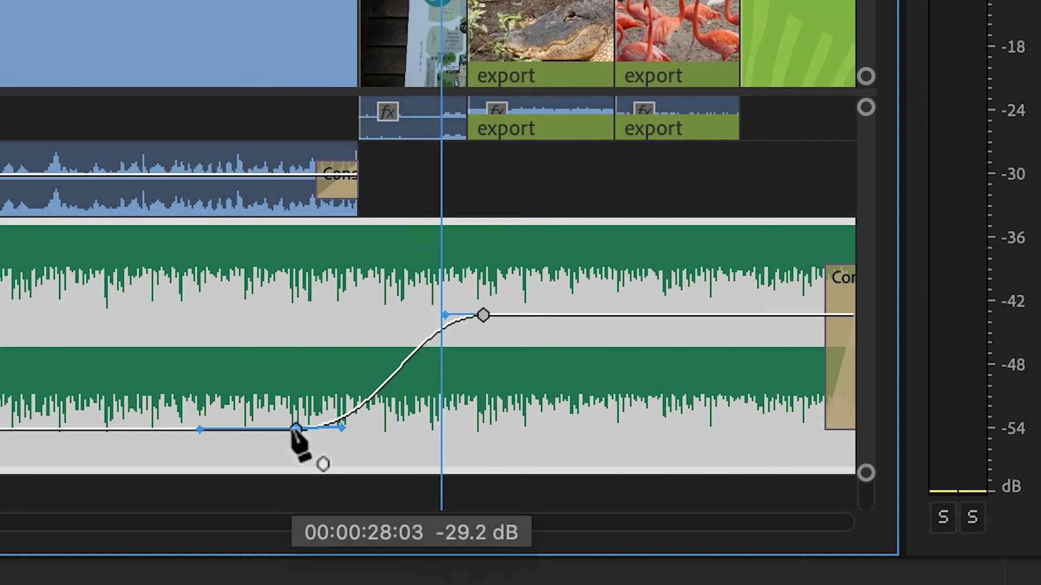
{"action": "left_click_drag", "start_coordinate": [294, 429], "coordinate": [230, 430]}
{"action": "left_click", "coordinate": [169, 2]}
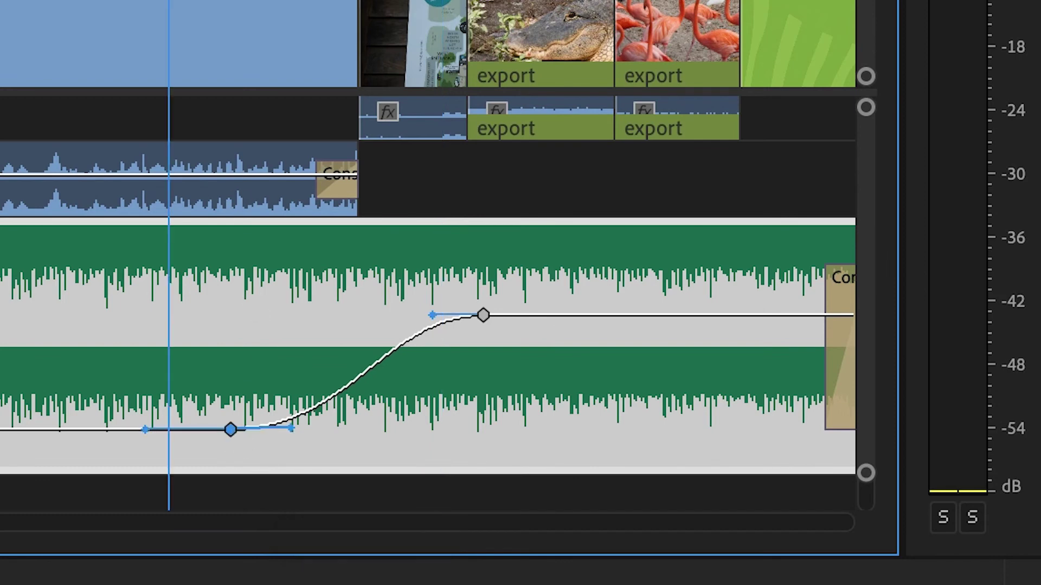
{"action": "key", "text": "space"}
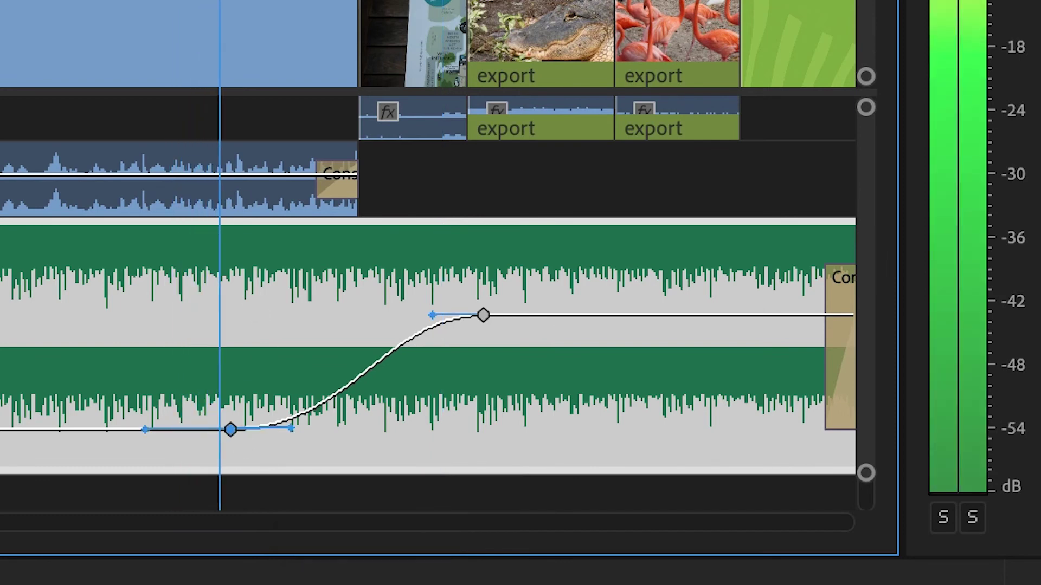